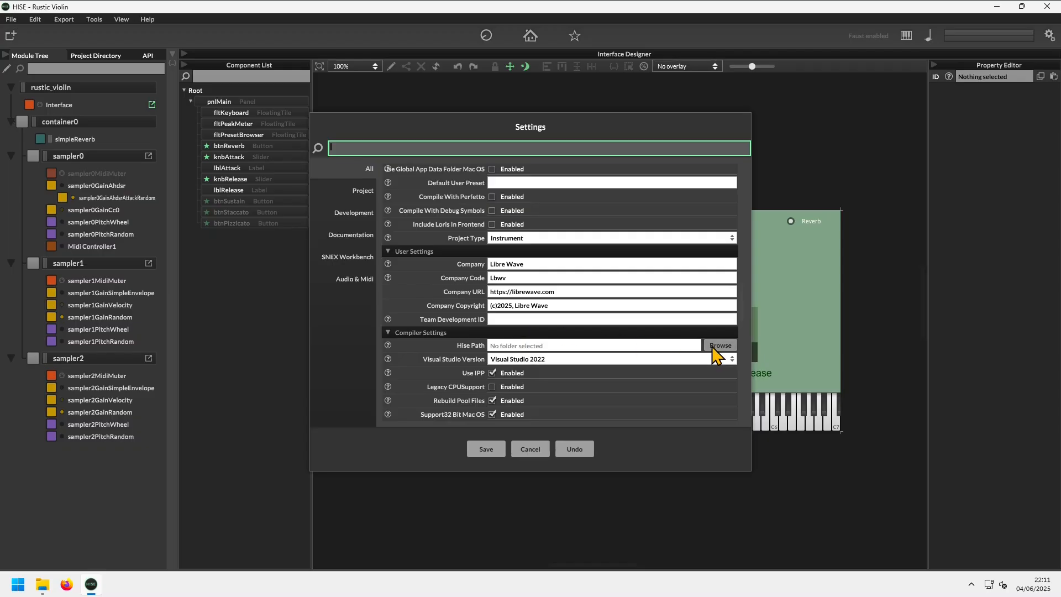
# Step: Set the Hise Path in the compiler settings to the HISE folder inside Documents
pyautogui.click(718, 347)
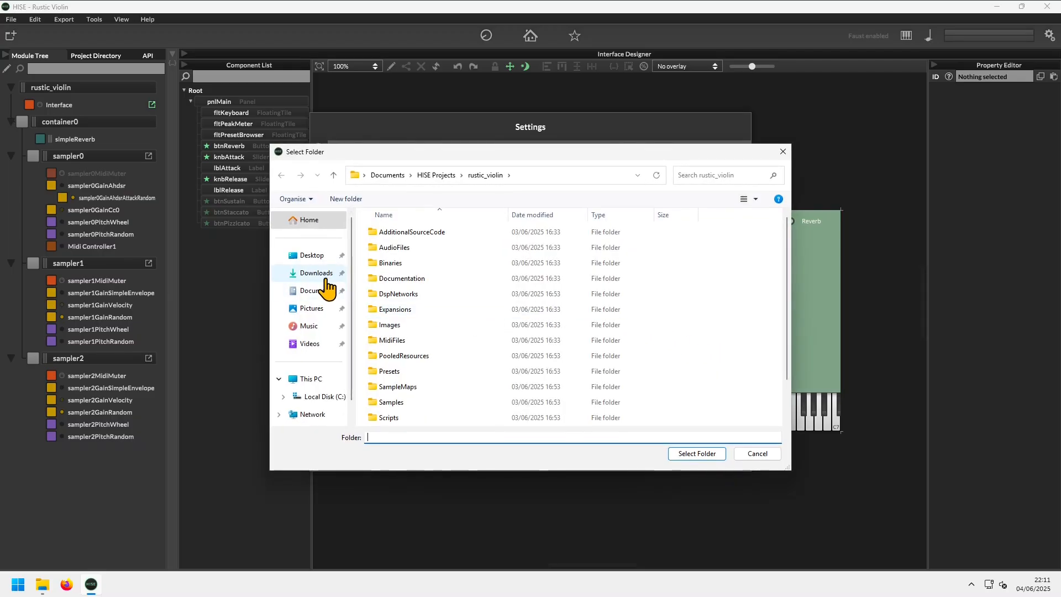
pyautogui.click(325, 291)
pyautogui.click(400, 234)
pyautogui.doubleClick(400, 236)
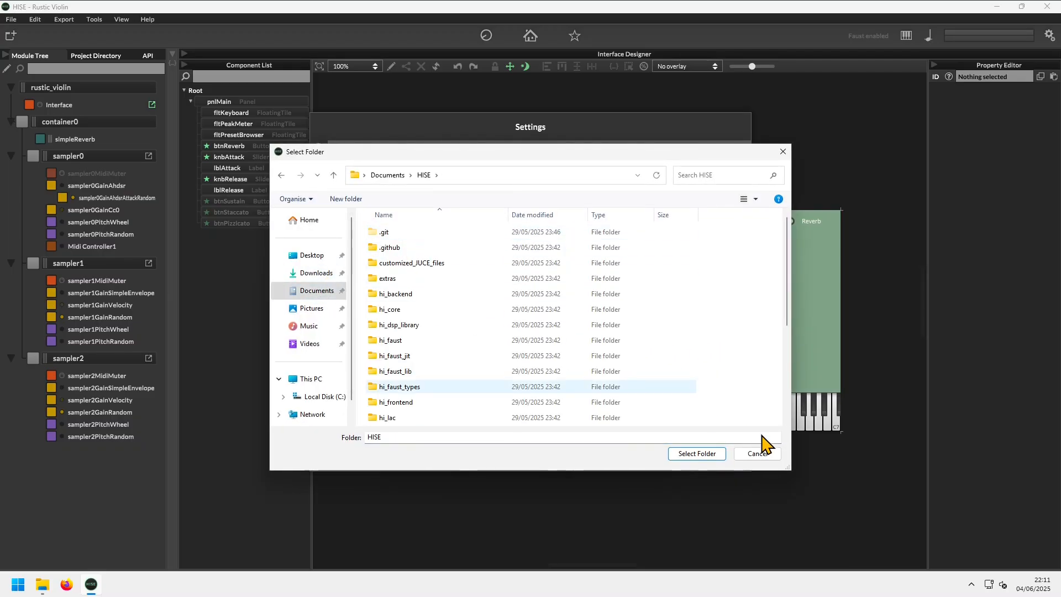
pyautogui.click(690, 454)
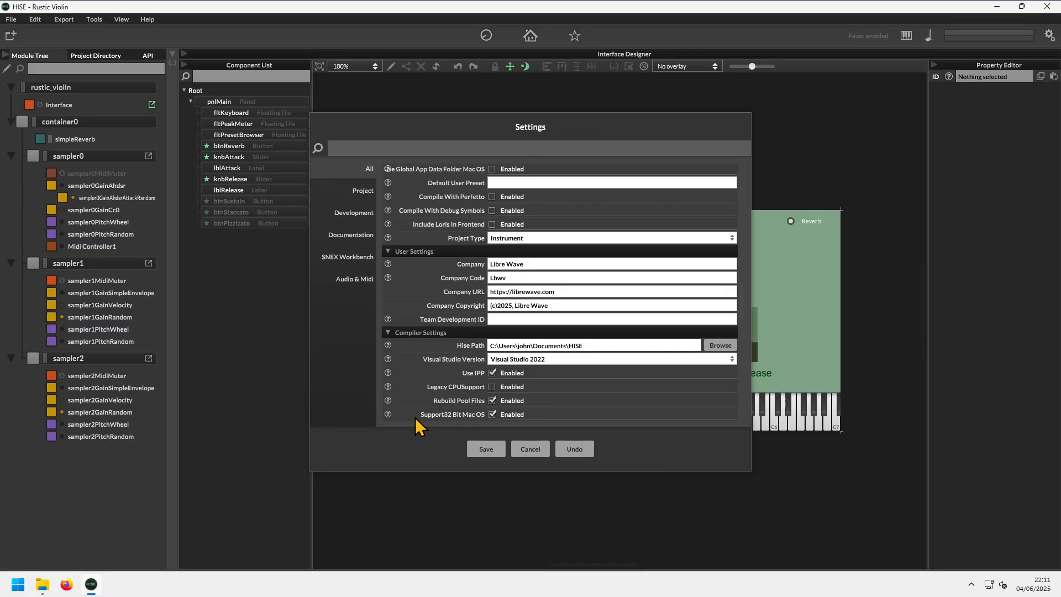
# Step: Disable Use IPP, choose Visual Studio 2022 as the Visual Studio version, and save the settings
pyautogui.click(493, 373)
pyautogui.click(553, 360)
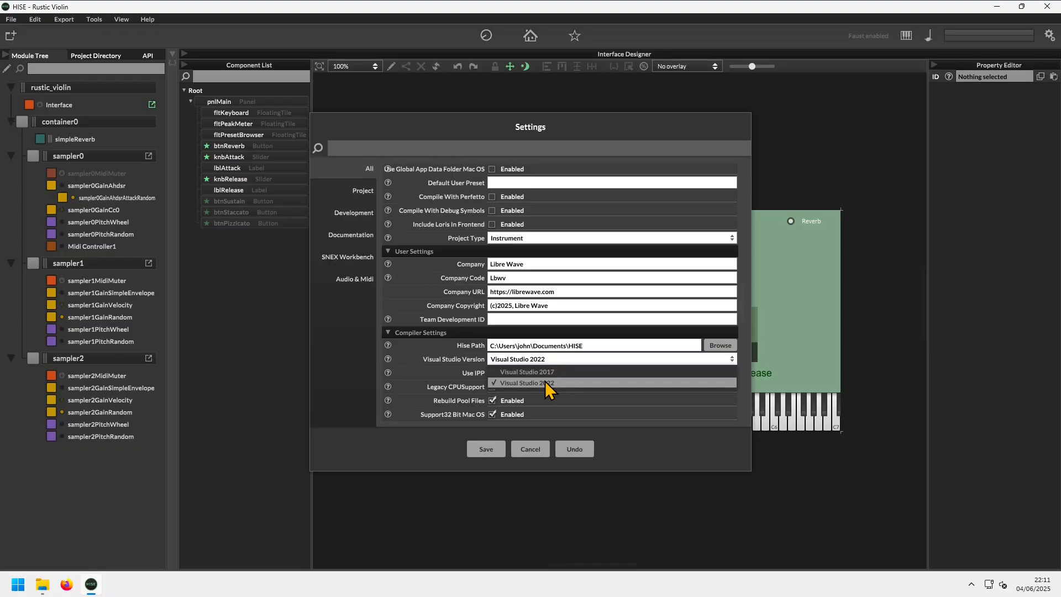
pyautogui.click(546, 384)
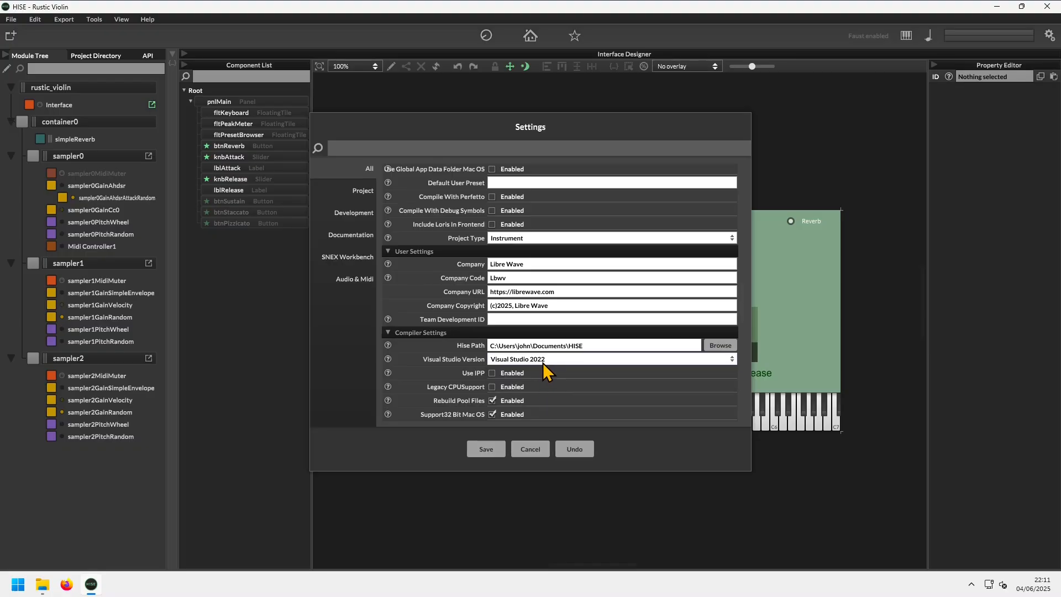
pyautogui.click(488, 450)
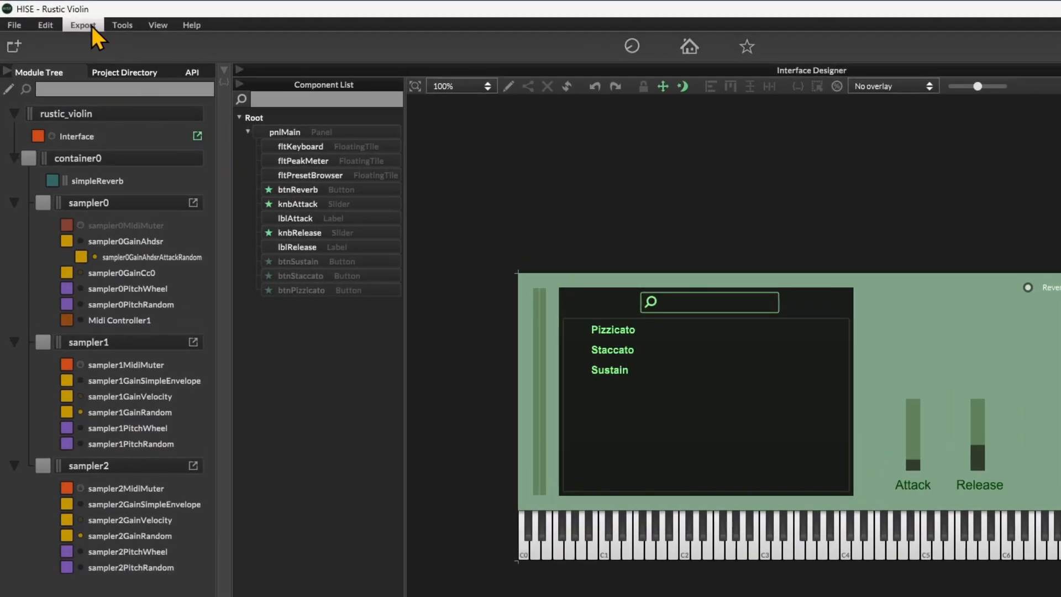
# Step: Run the Export Setup Wizard through its IDE, source code and SDK checks, and finish it
pyautogui.click(70, 19)
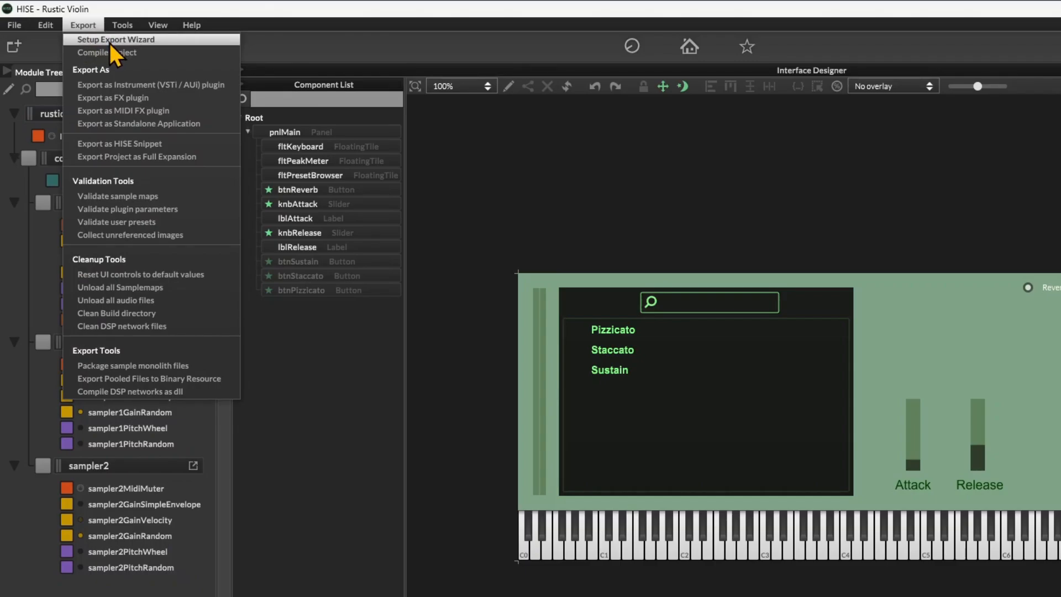
pyautogui.click(109, 40)
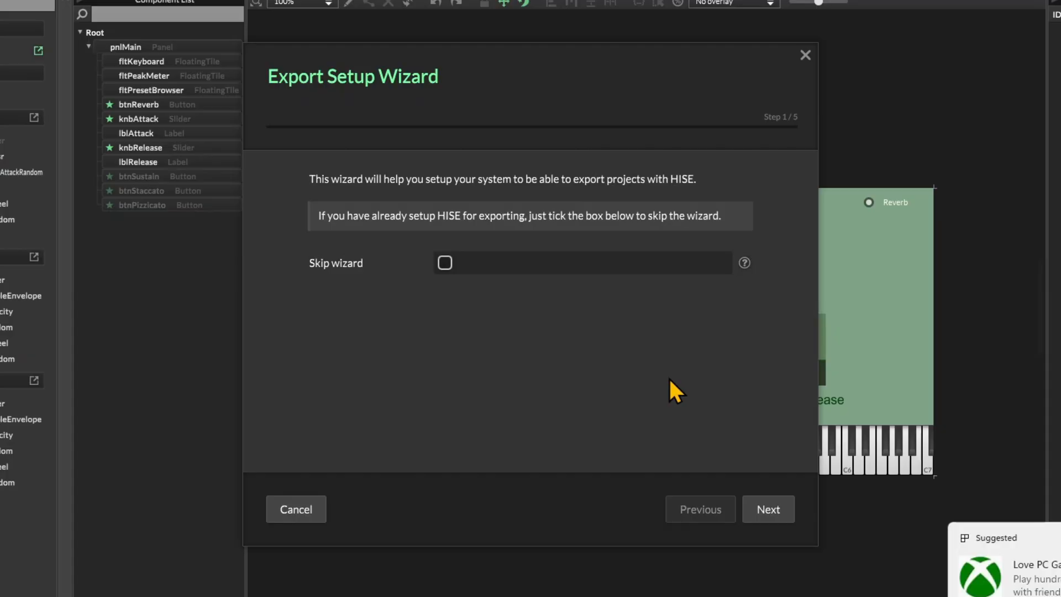
pyautogui.click(759, 504)
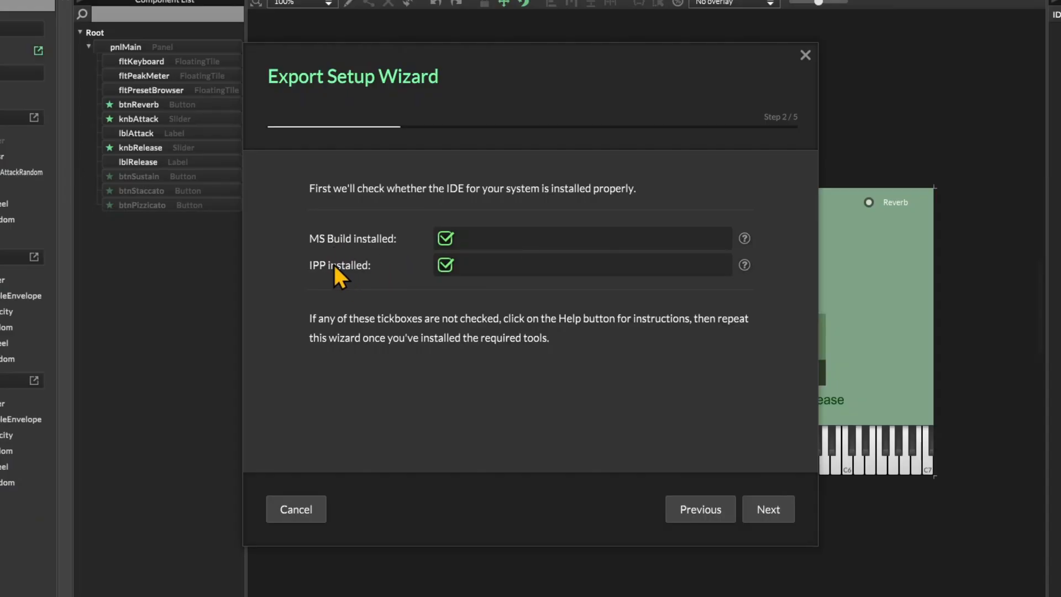
pyautogui.click(781, 497)
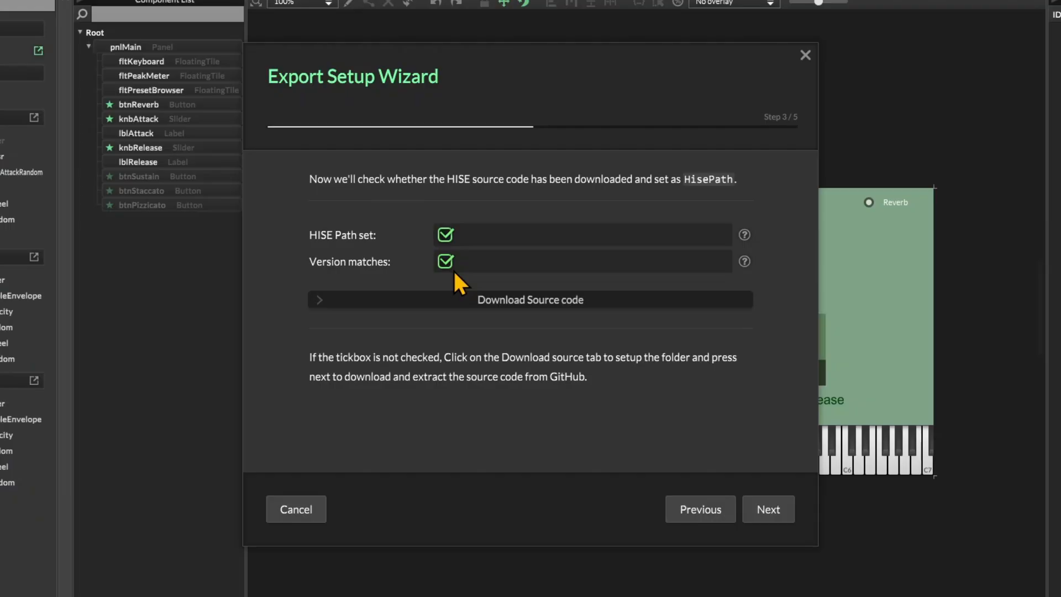
pyautogui.click(766, 508)
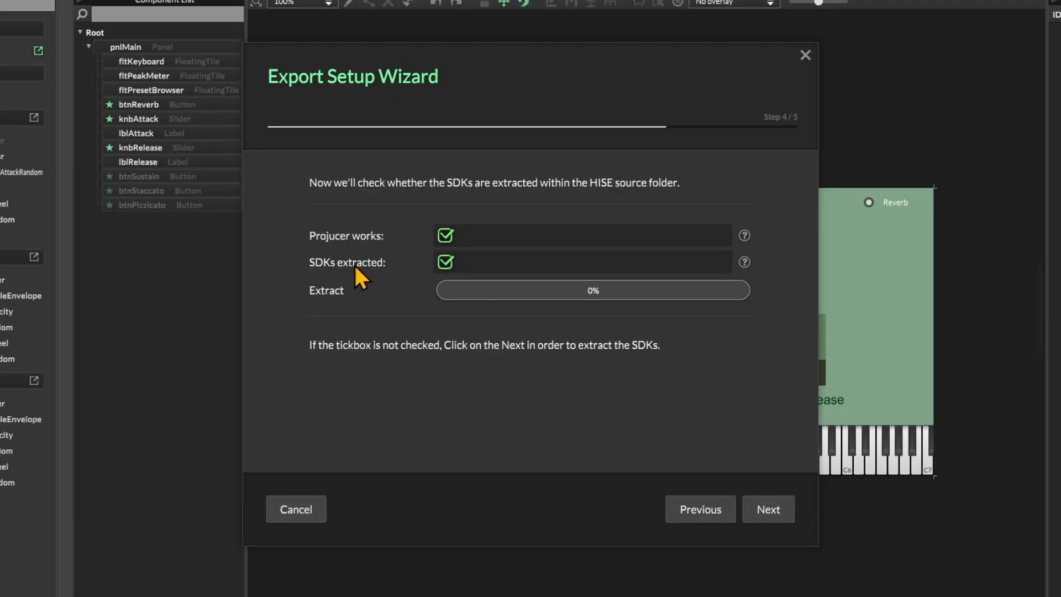
pyautogui.click(776, 512)
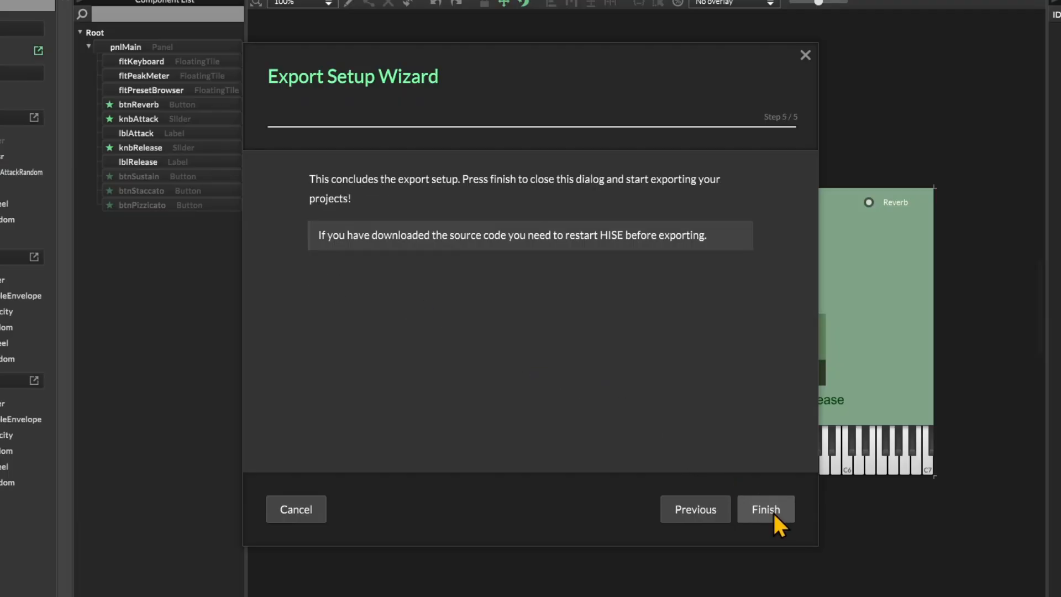
pyautogui.click(772, 512)
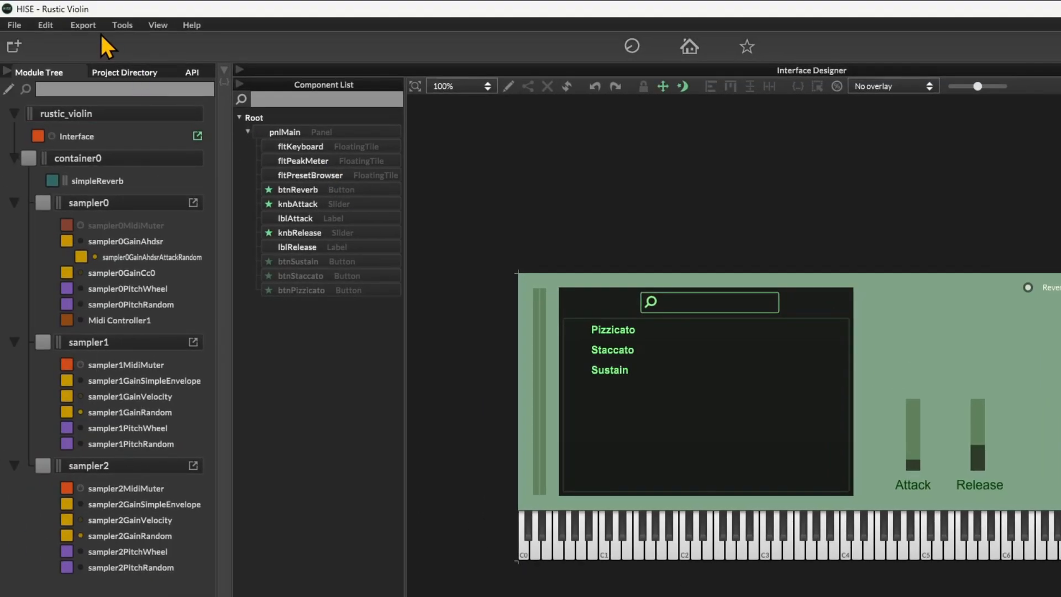
# Step: Start compiling the project as a plugin with project type Instrument and plugin type VST
pyautogui.click(83, 25)
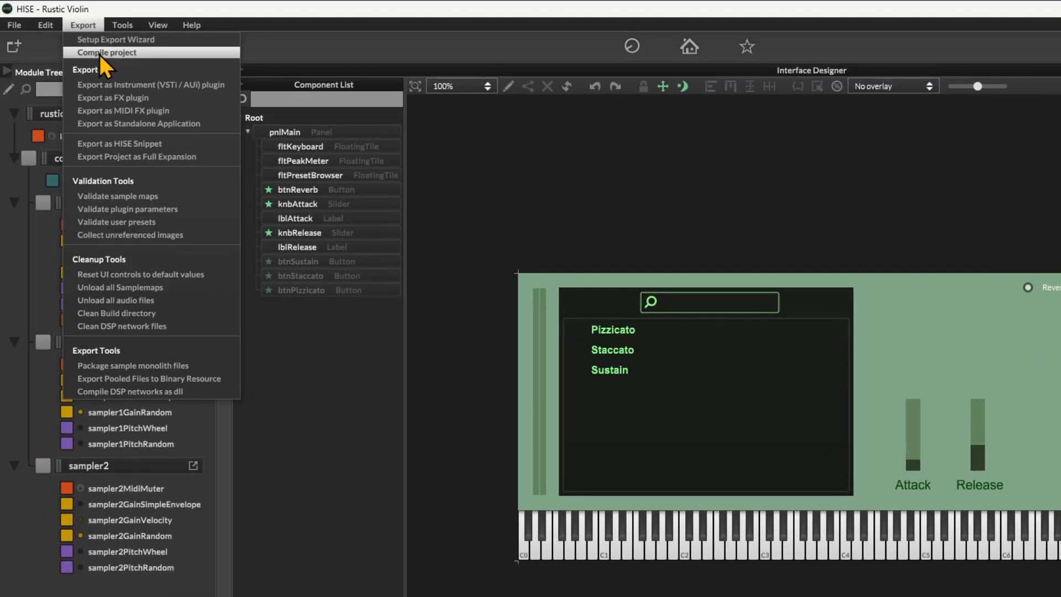
pyautogui.click(99, 52)
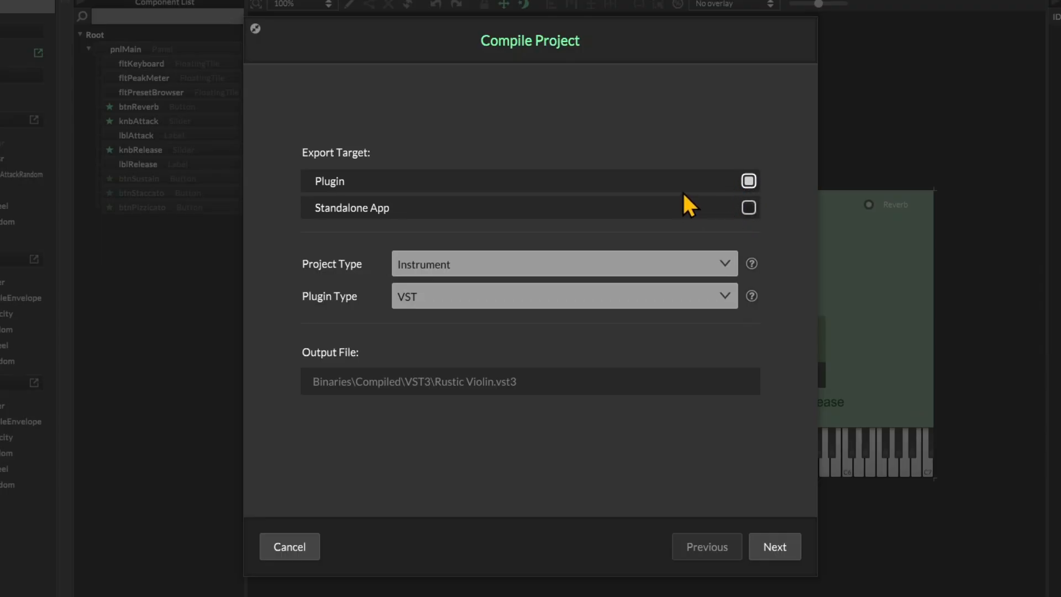
pyautogui.click(698, 263)
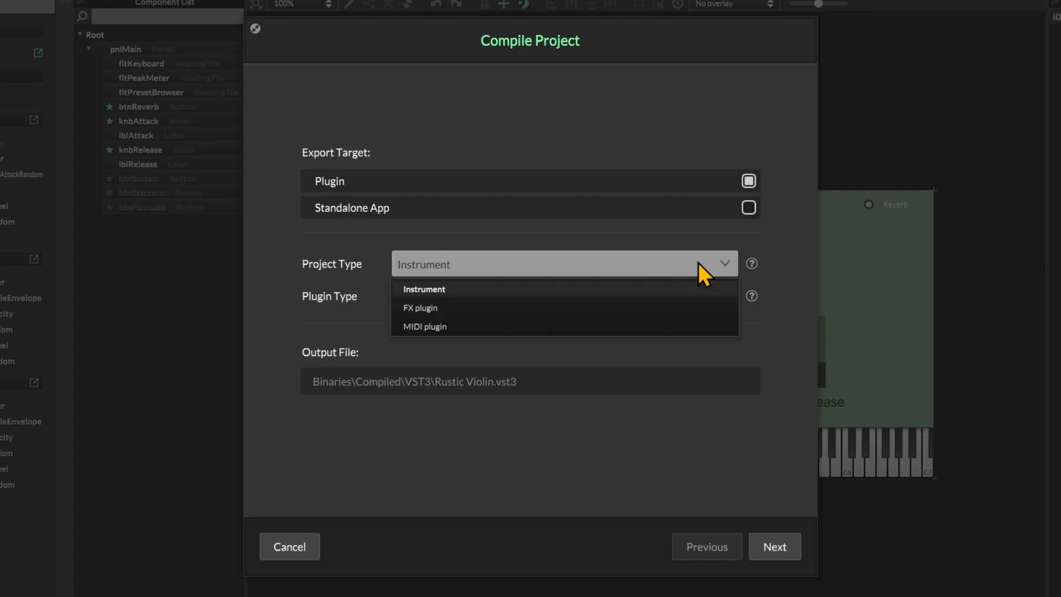
pyautogui.click(665, 289)
pyautogui.click(662, 291)
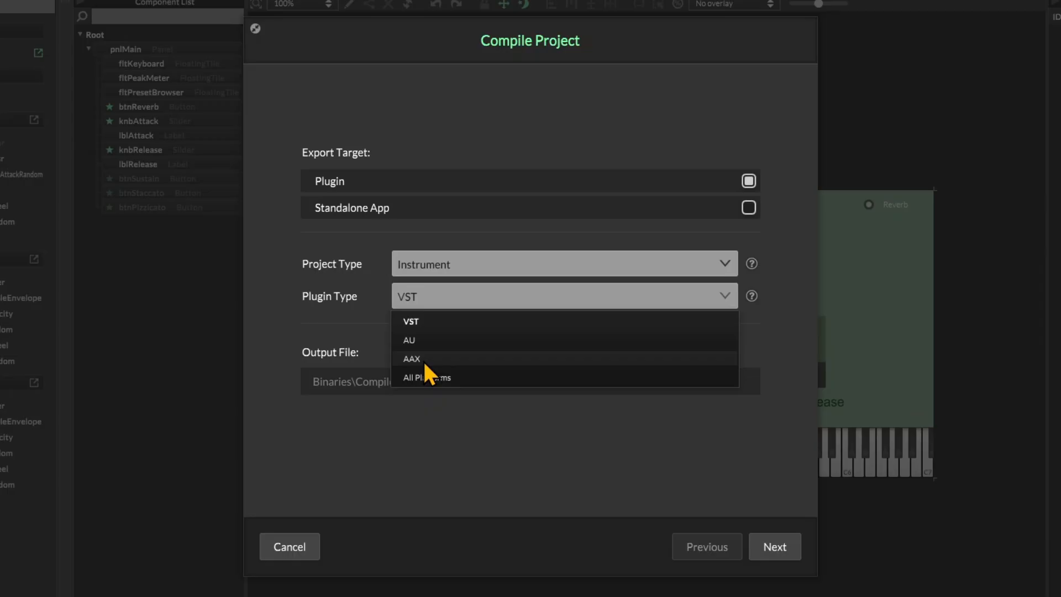
pyautogui.click(432, 323)
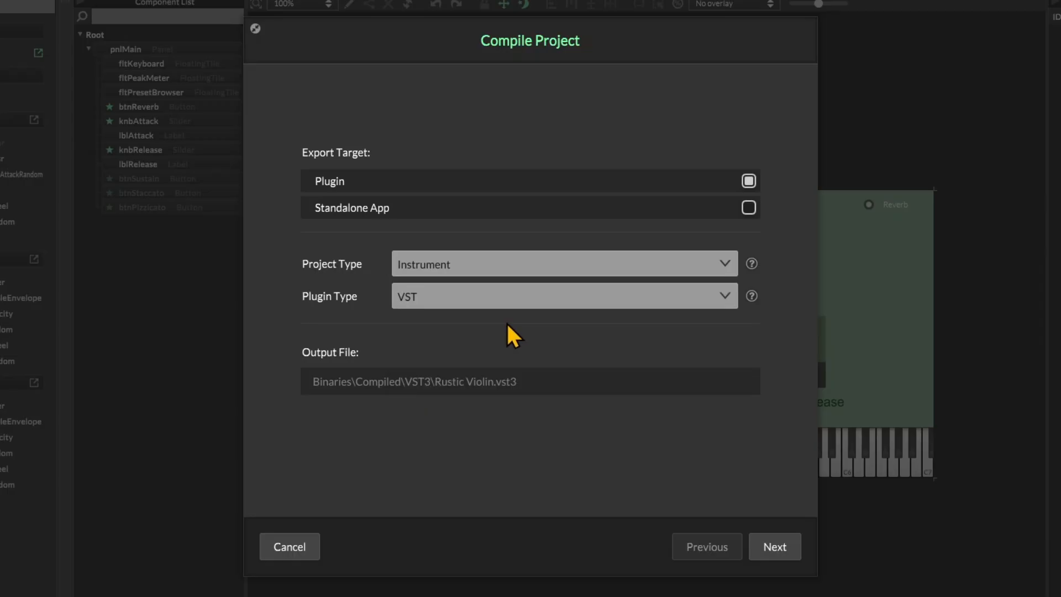
pyautogui.click(771, 545)
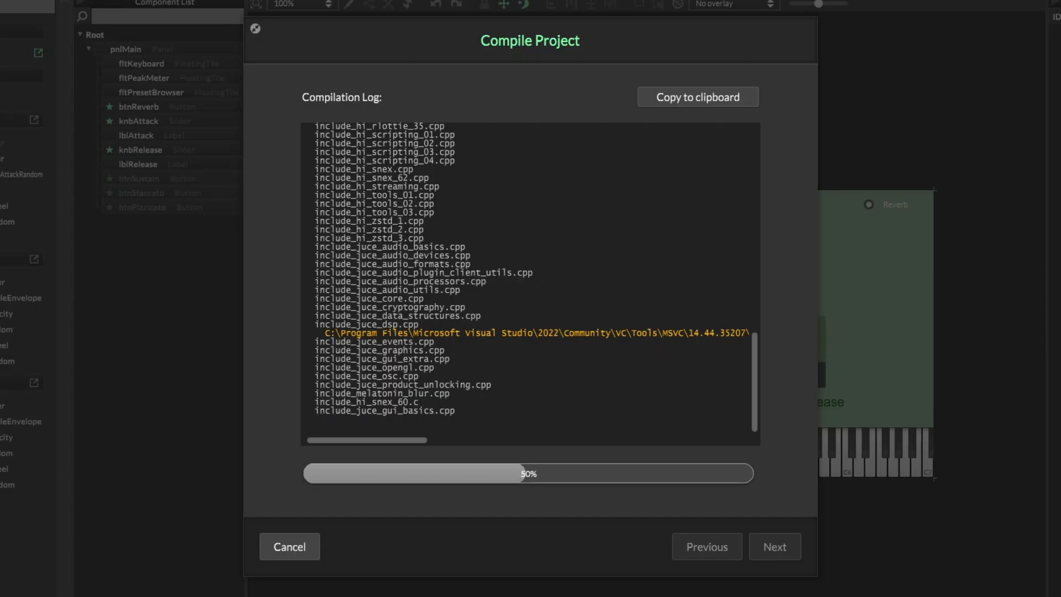
# Step: Switch to File Explorer and open the Binaries folder of the rustic_violin project under Documents, HISE Projects
pyautogui.press('super+e')
pyautogui.click(154, 215)
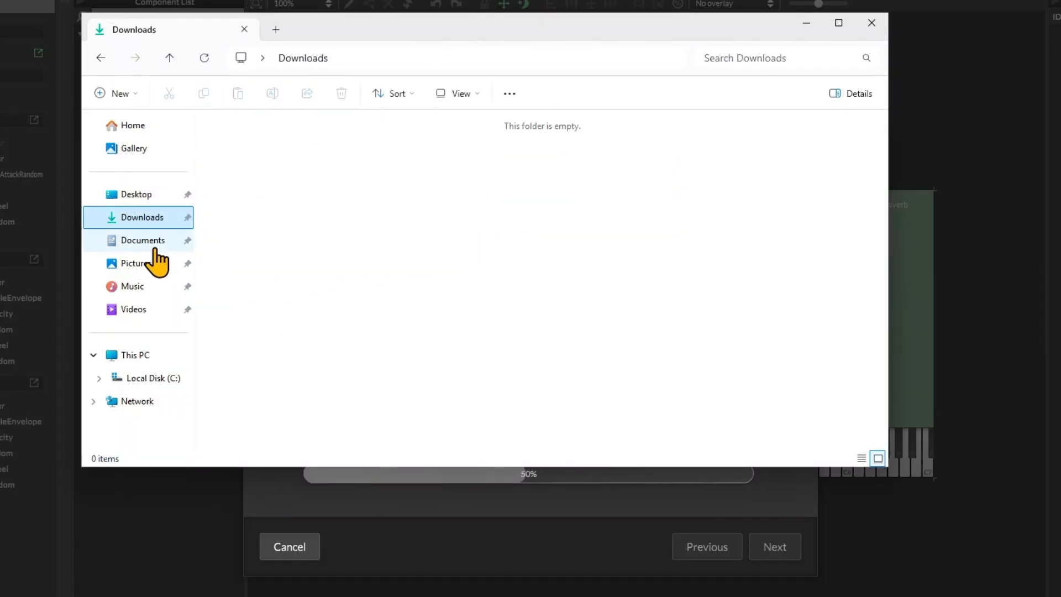
pyautogui.click(155, 247)
pyautogui.click(246, 166)
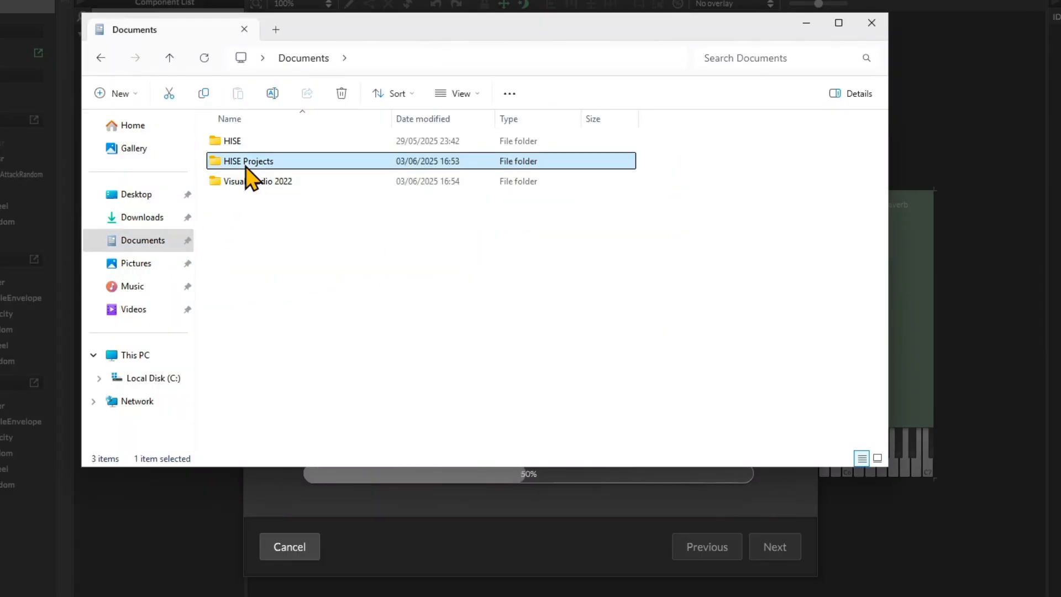
pyautogui.doubleClick(246, 163)
pyautogui.doubleClick(227, 163)
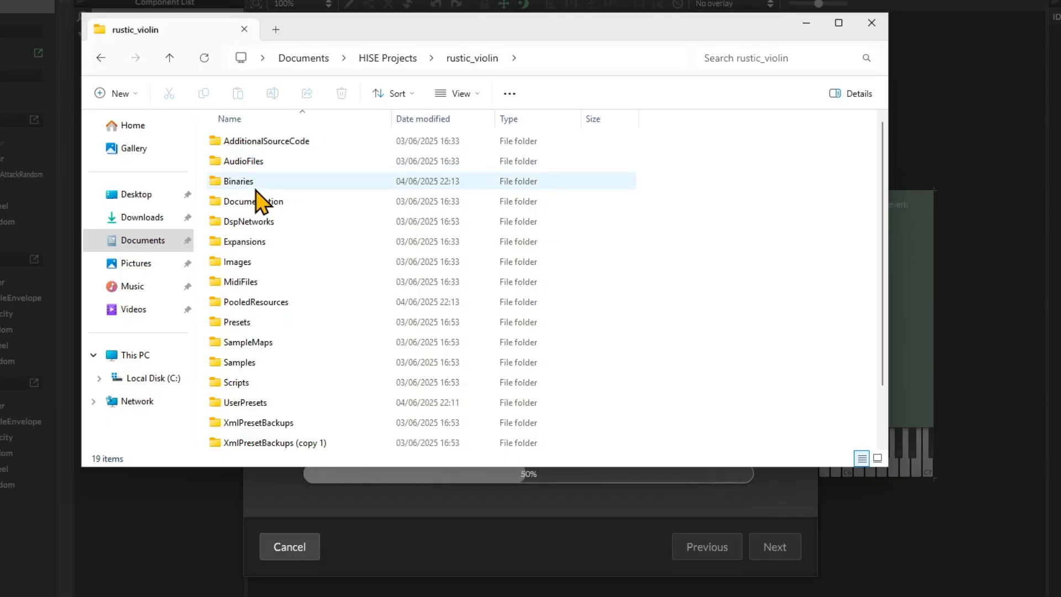
pyautogui.doubleClick(250, 185)
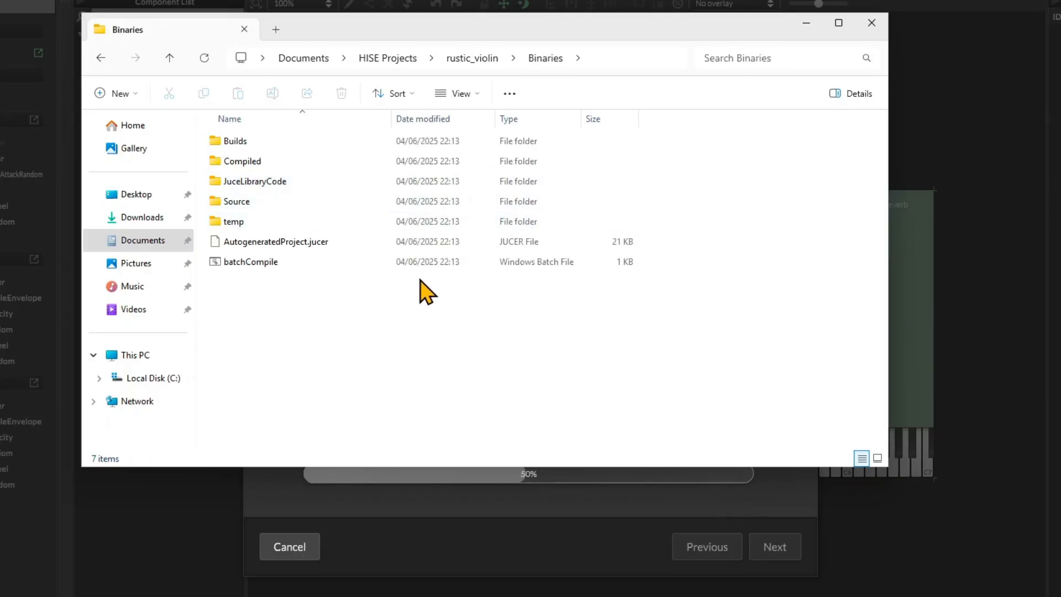
# Step: Examine AutogeneratedProject.jucer and batchCompile in the Binaries folder with larger icons, and minimize File Explorer
pyautogui.scroll(4, 426, 291)
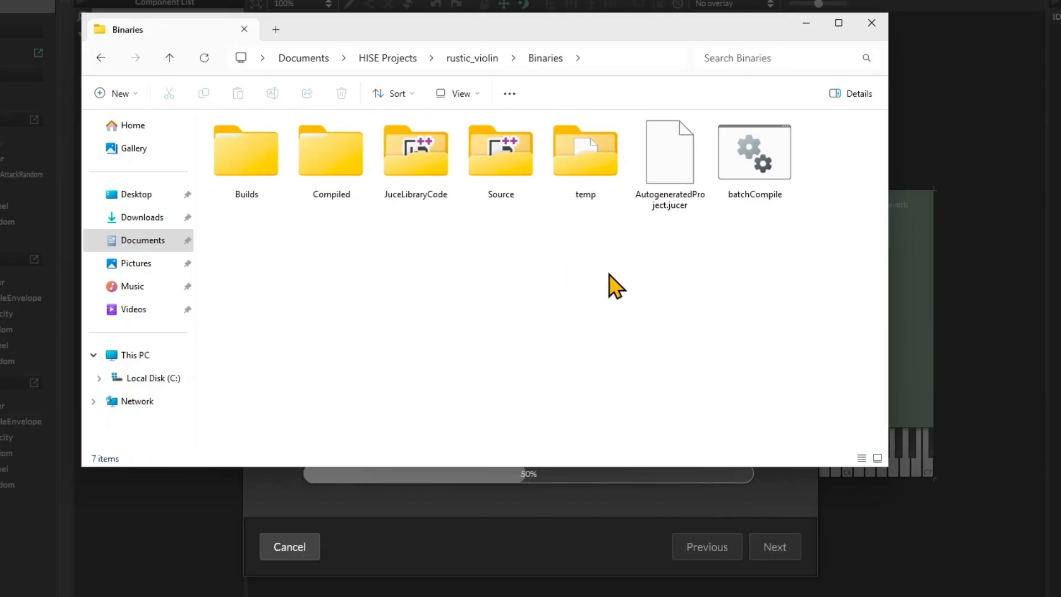
pyautogui.click(675, 209)
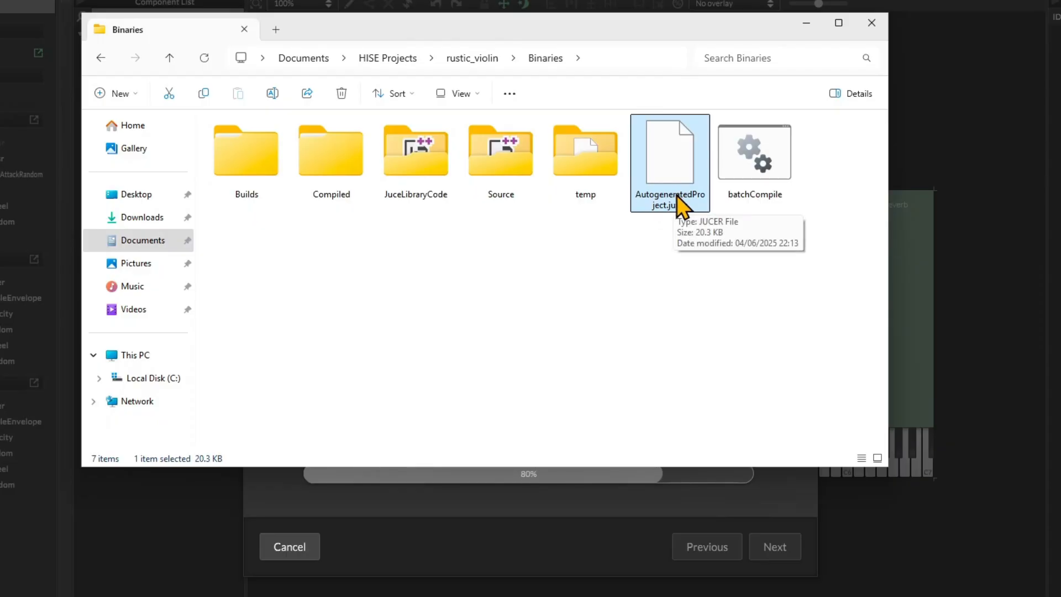
pyautogui.click(773, 180)
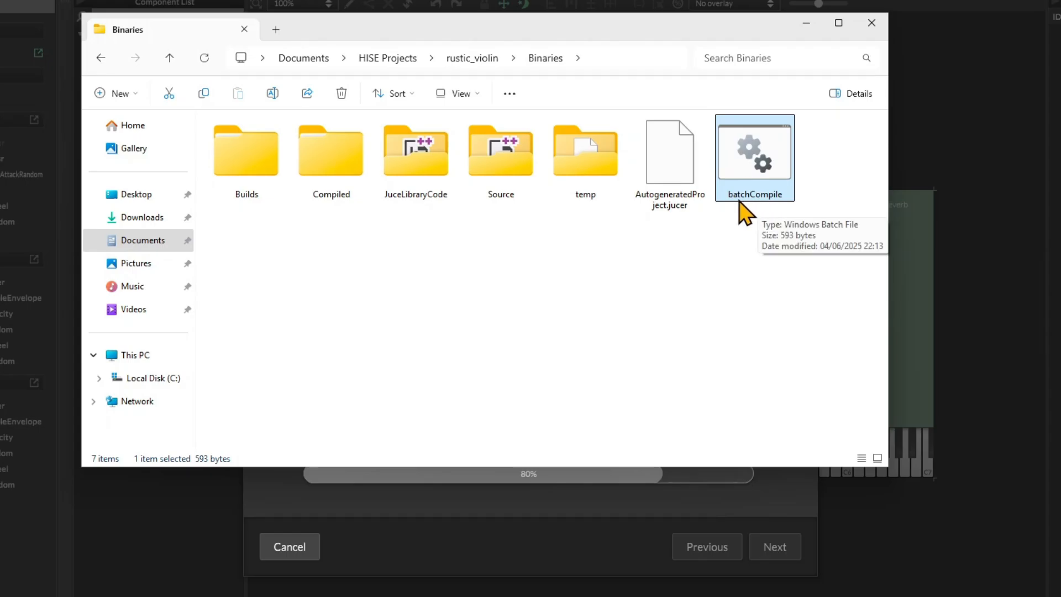
pyautogui.click(684, 202)
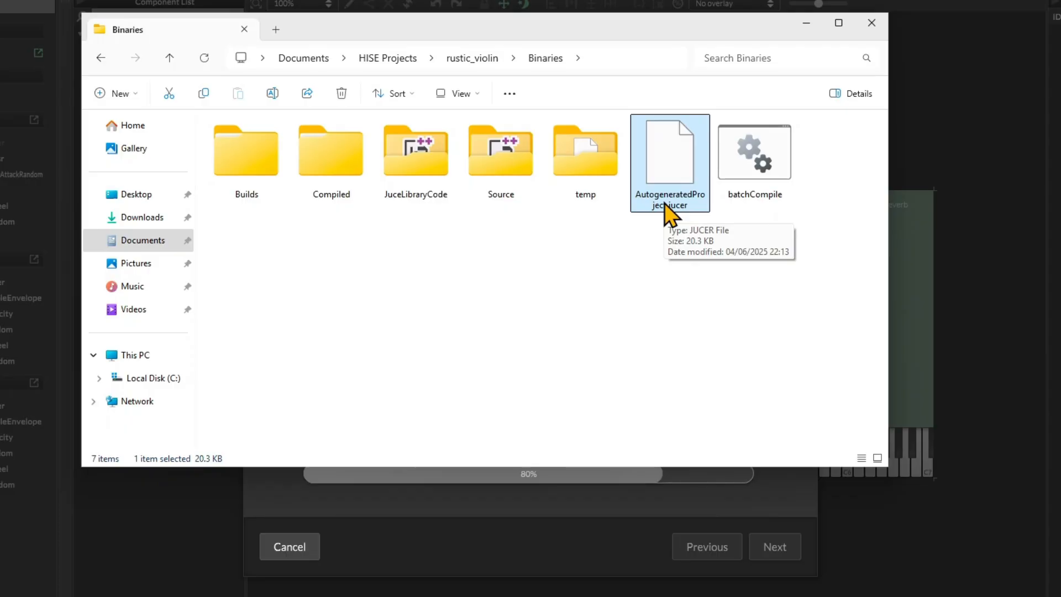
pyautogui.click(806, 22)
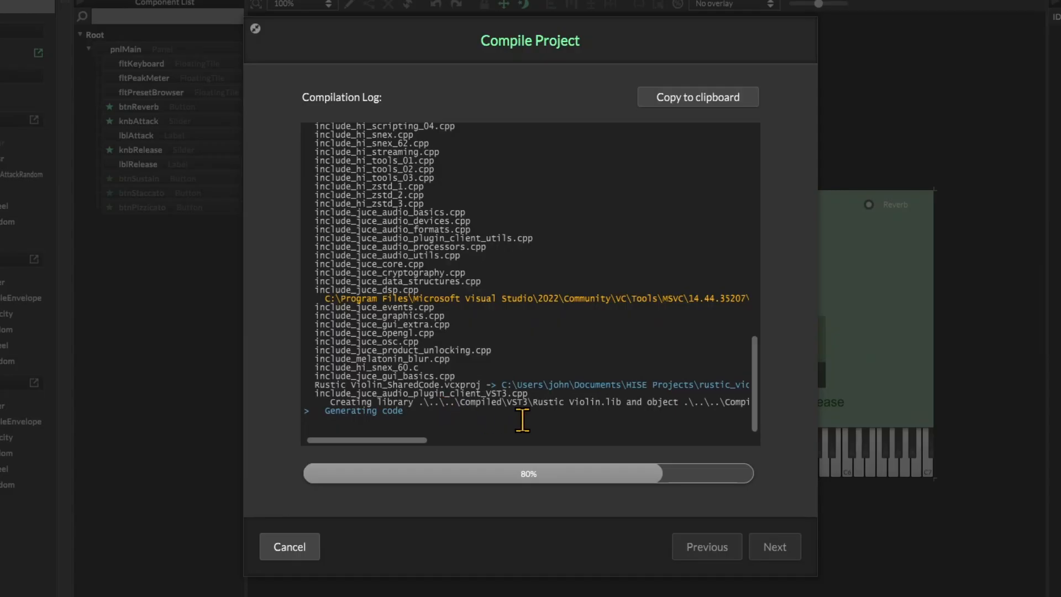
# Step: Check the code generation line in the compilation log, advance to the final page, and show the compiled file
pyautogui.moveTo(403, 412); pyautogui.dragTo(332, 415)
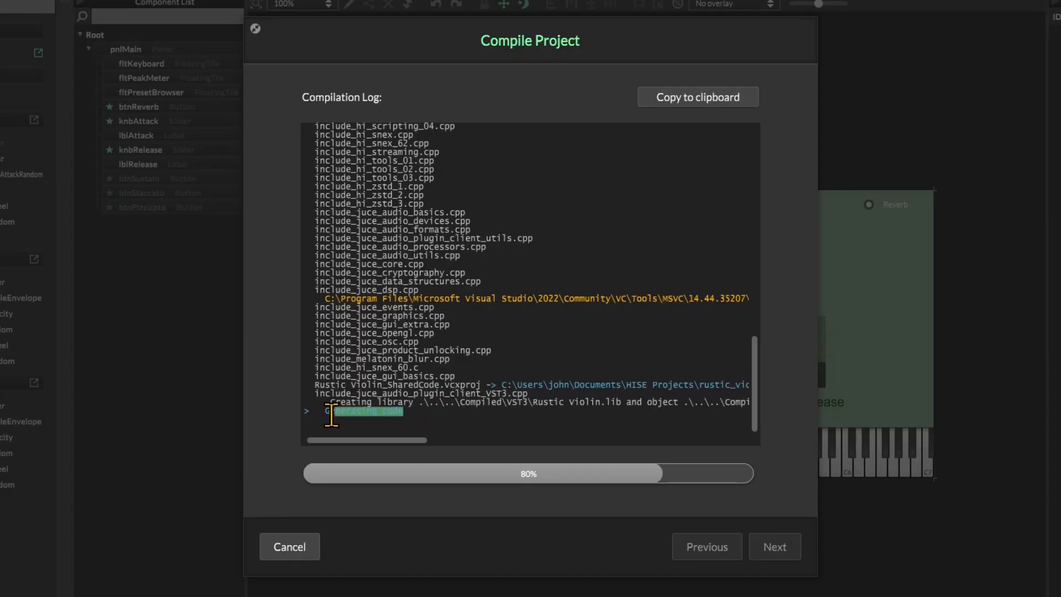
pyautogui.click(454, 419)
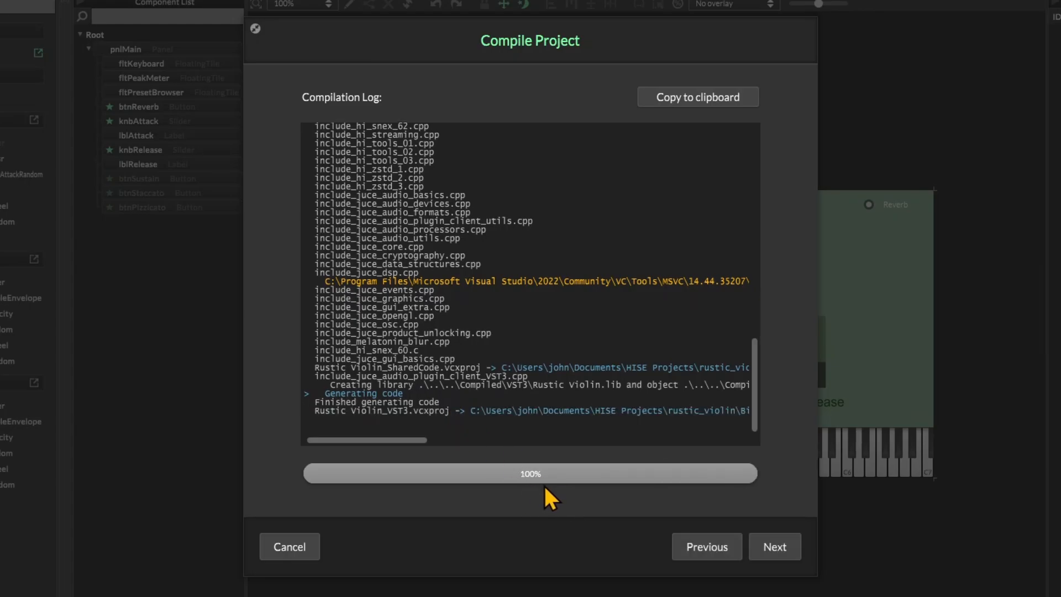
pyautogui.click(772, 547)
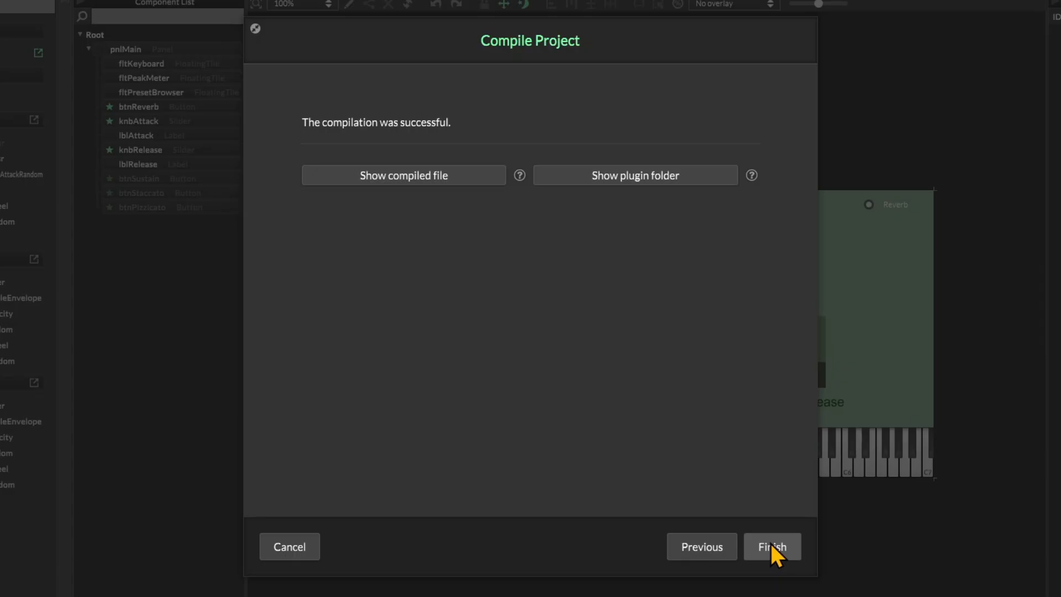
pyautogui.click(429, 180)
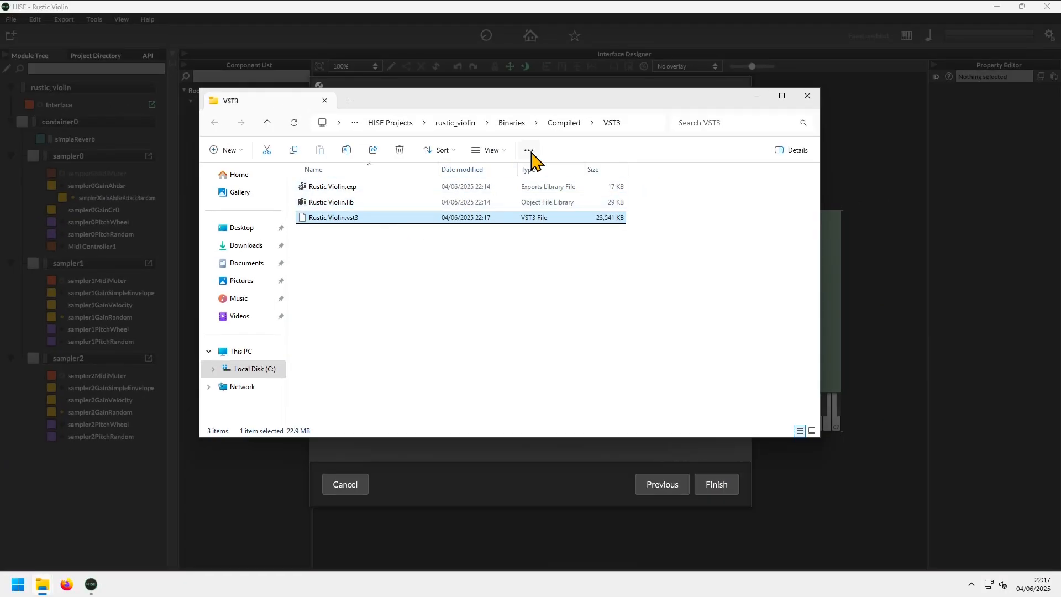
# Step: Go up to the rustic_violin folder and browse through Binaries and Compiled to the VST3 folder
pyautogui.click(456, 123)
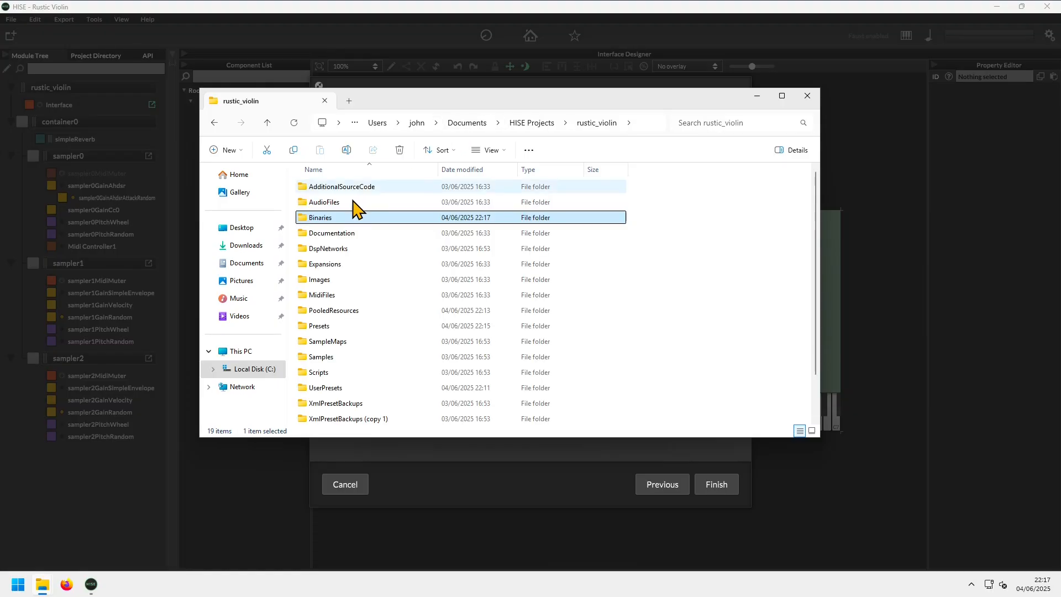
pyautogui.doubleClick(327, 217)
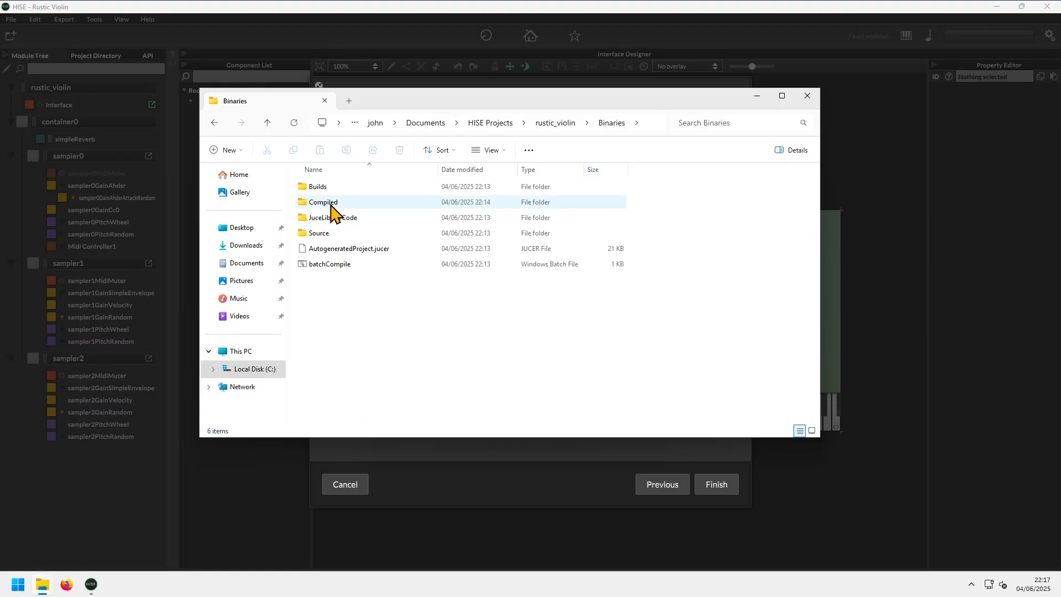
pyautogui.doubleClick(330, 202)
pyautogui.doubleClick(330, 202)
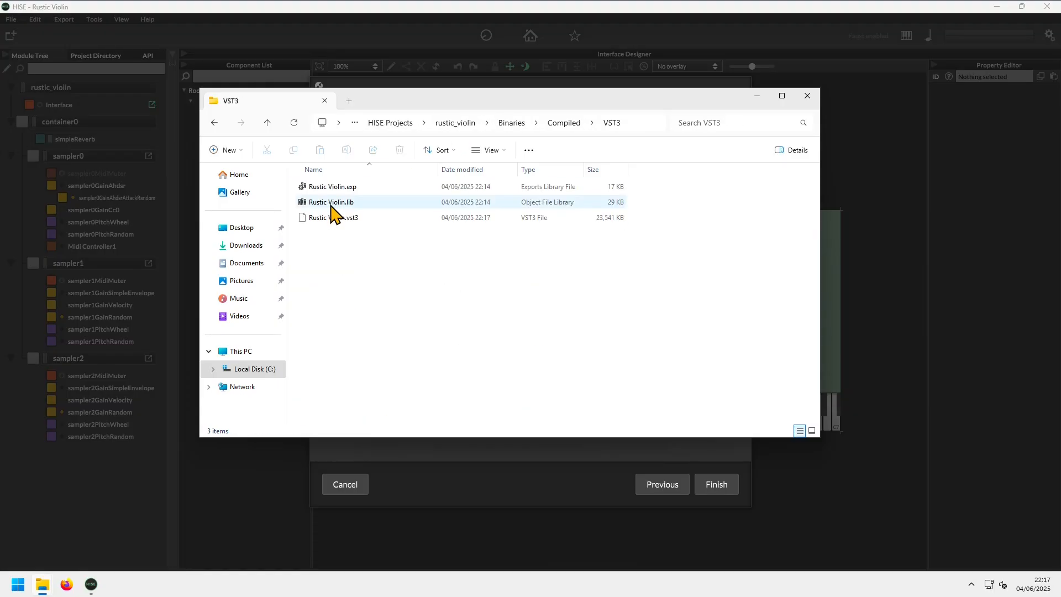
# Step: Select the compiled Rustic Violin.vst3, and from HISE's Compile Project dialog show the plugin folder and open VST3 under Common Files
pyautogui.click(334, 219)
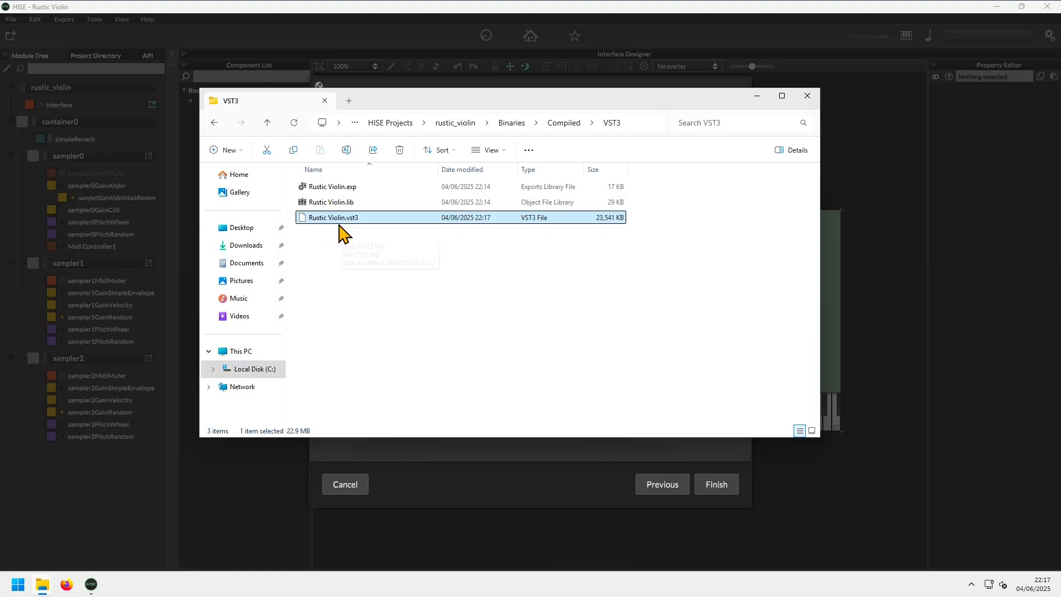
pyautogui.moveTo(575, 98); pyautogui.dragTo(412, 121)
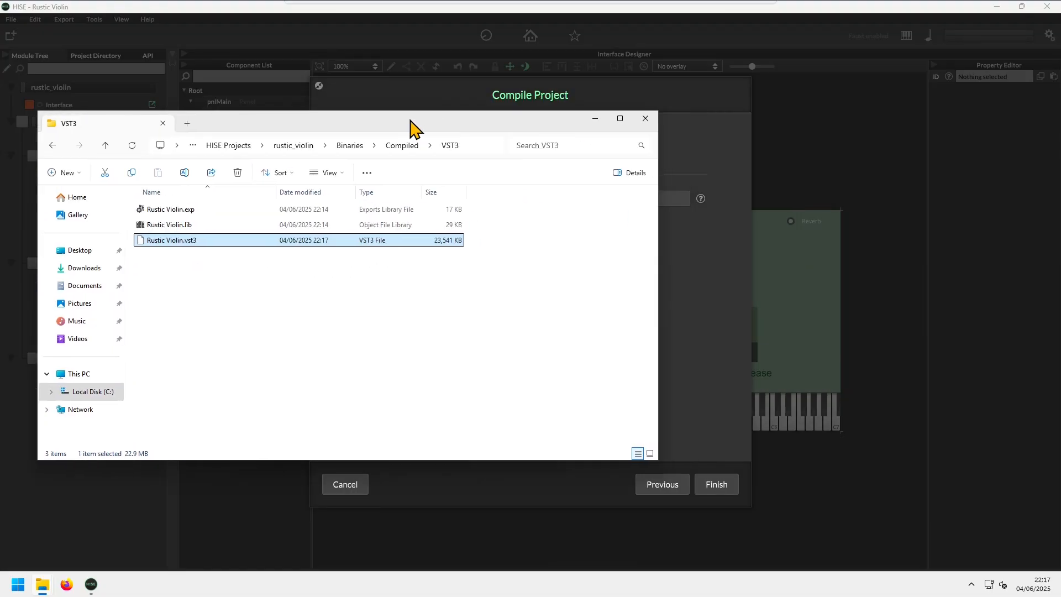
pyautogui.click(690, 239)
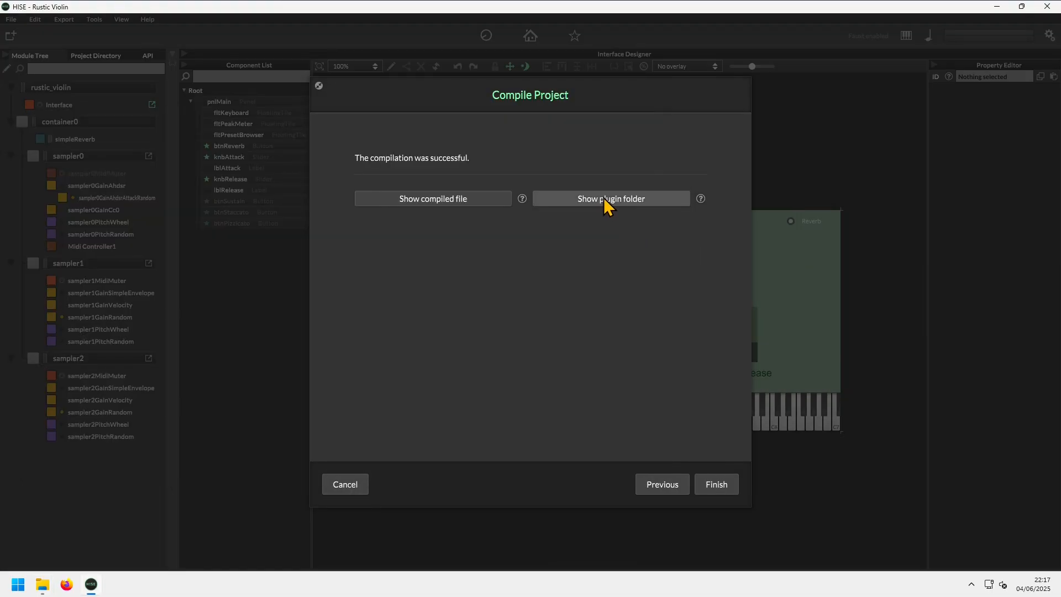
pyautogui.click(597, 199)
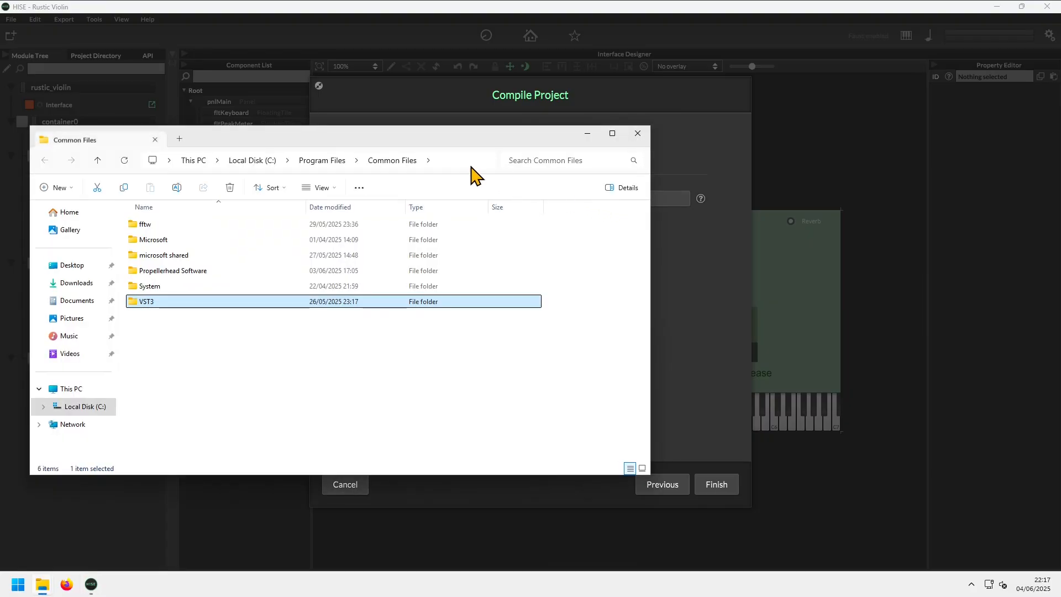
pyautogui.moveTo(434, 141); pyautogui.dragTo(665, 139)
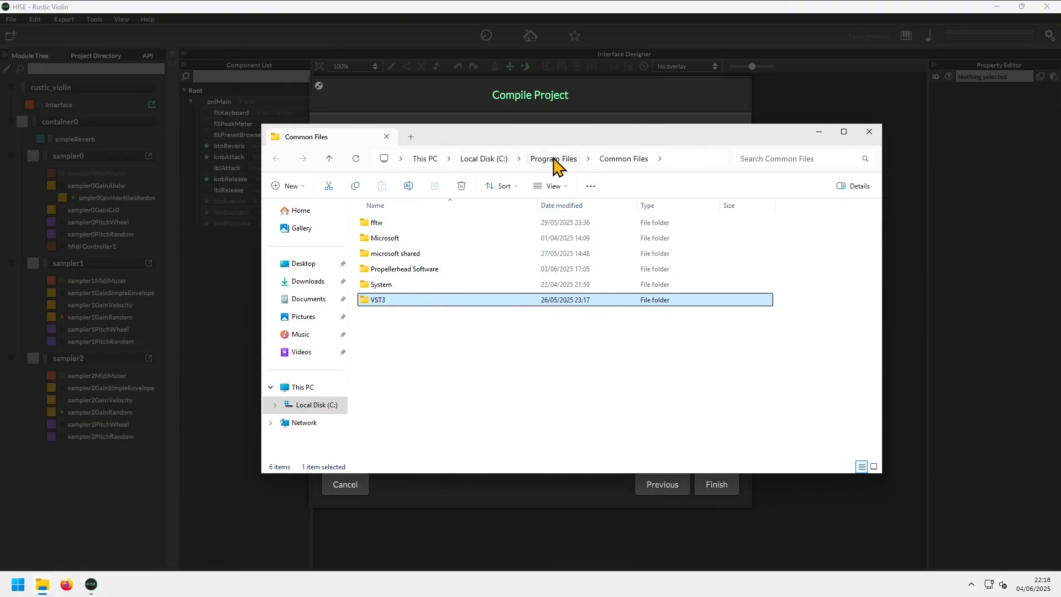
pyautogui.doubleClick(387, 302)
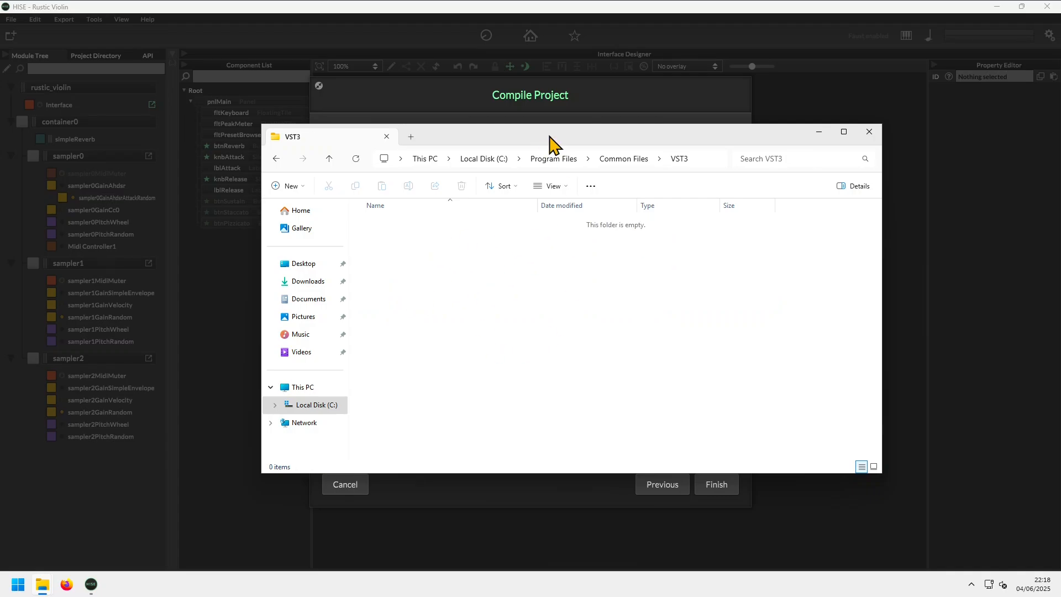
# Step: Move Rustic Violin.vst3 from the project's compiled VST3 folder into Common Files VST3 with administrator permission, and dismiss the Windows Security notification
pyautogui.moveTo(550, 143); pyautogui.dragTo(657, 130)
pyautogui.moveTo(54, 578)
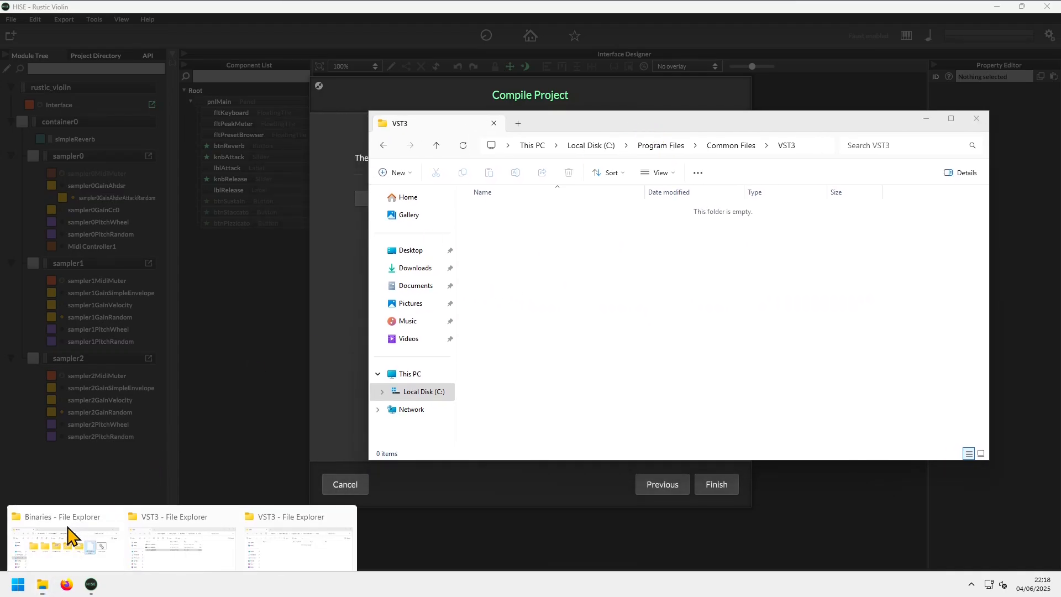
pyautogui.click(94, 509)
pyautogui.moveTo(300, 251); pyautogui.dragTo(790, 273)
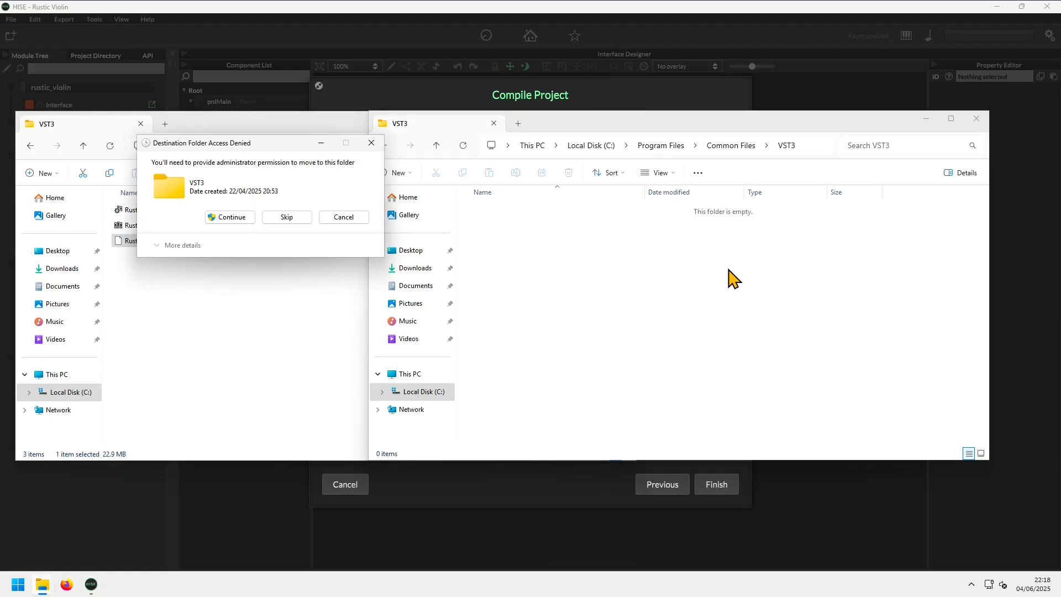
pyautogui.click(233, 219)
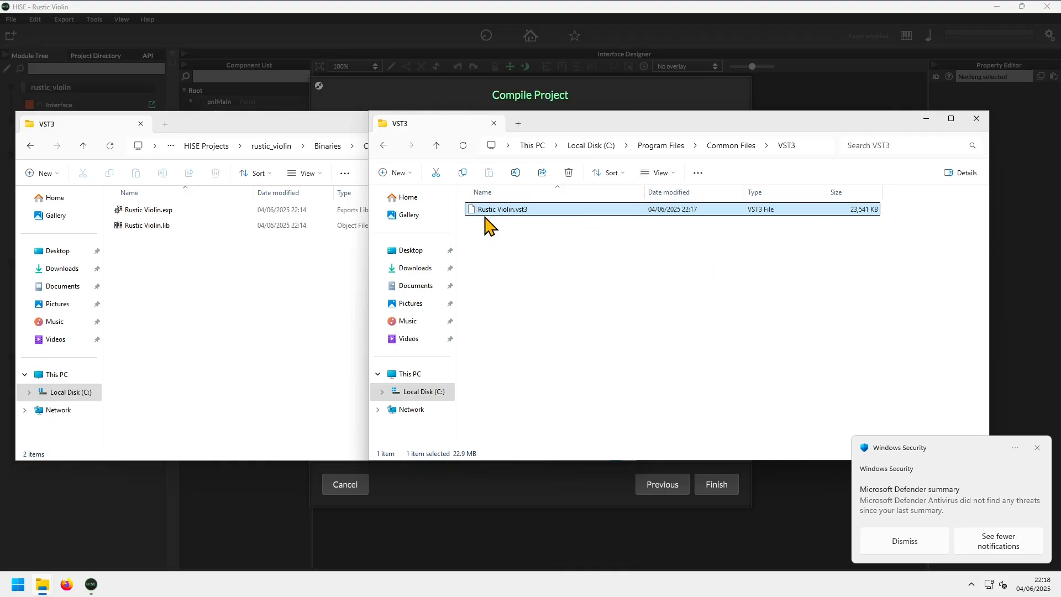
pyautogui.click(891, 540)
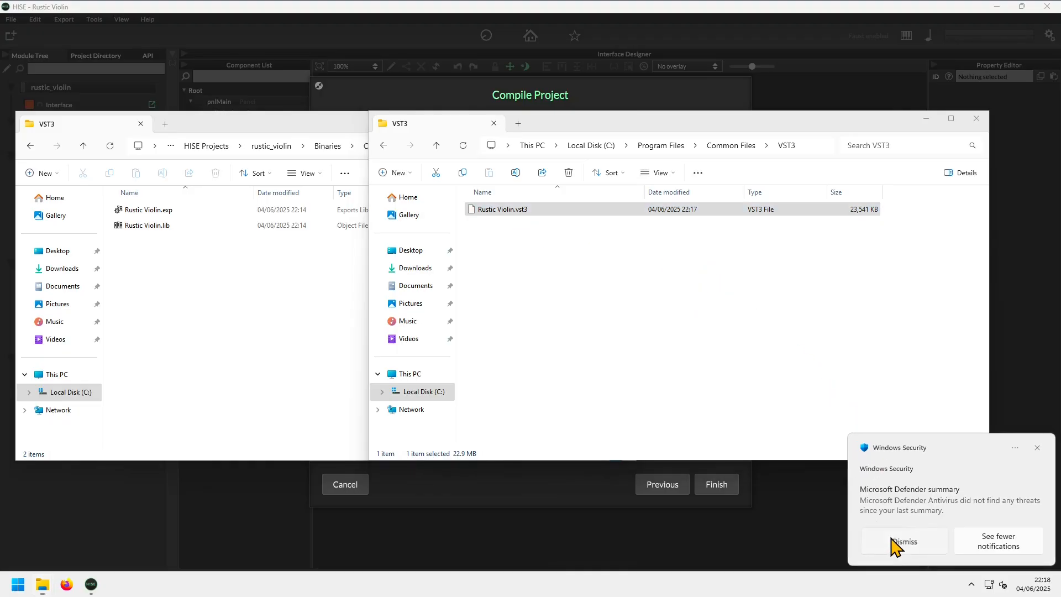